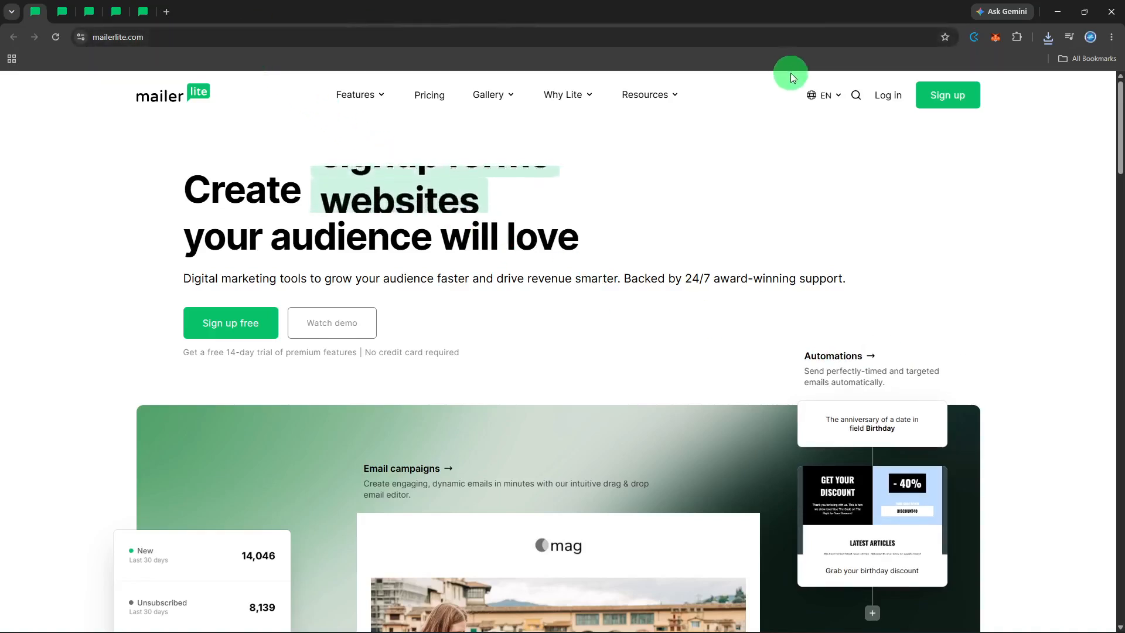
Log in to the account and open the email content of the draft campaign "Magazine - 2026-06-18" for editing.
{"action": "left_click", "coordinate": [876, 96]}
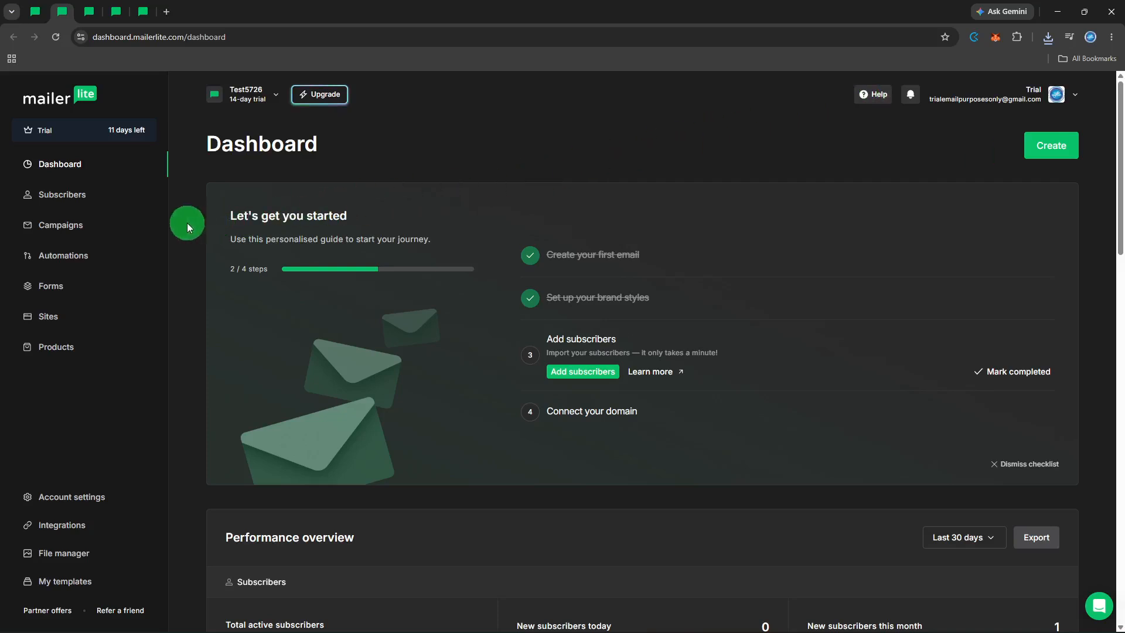
{"action": "left_click", "coordinate": [102, 235]}
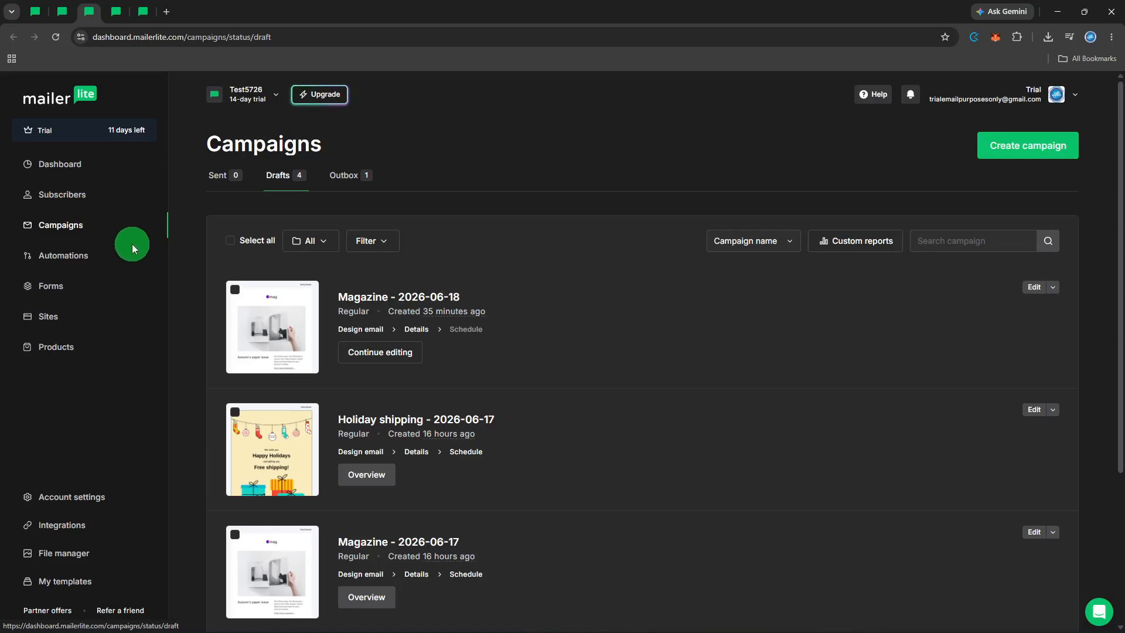
{"action": "mouse_move", "coordinate": [297, 314]}
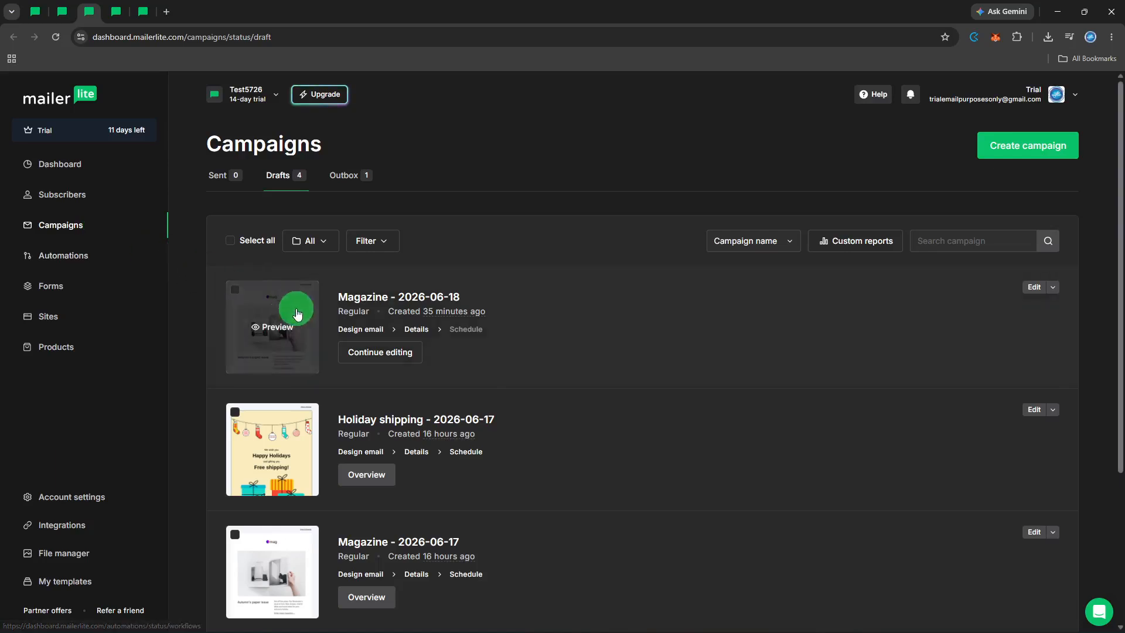
{"action": "left_click", "coordinate": [376, 354]}
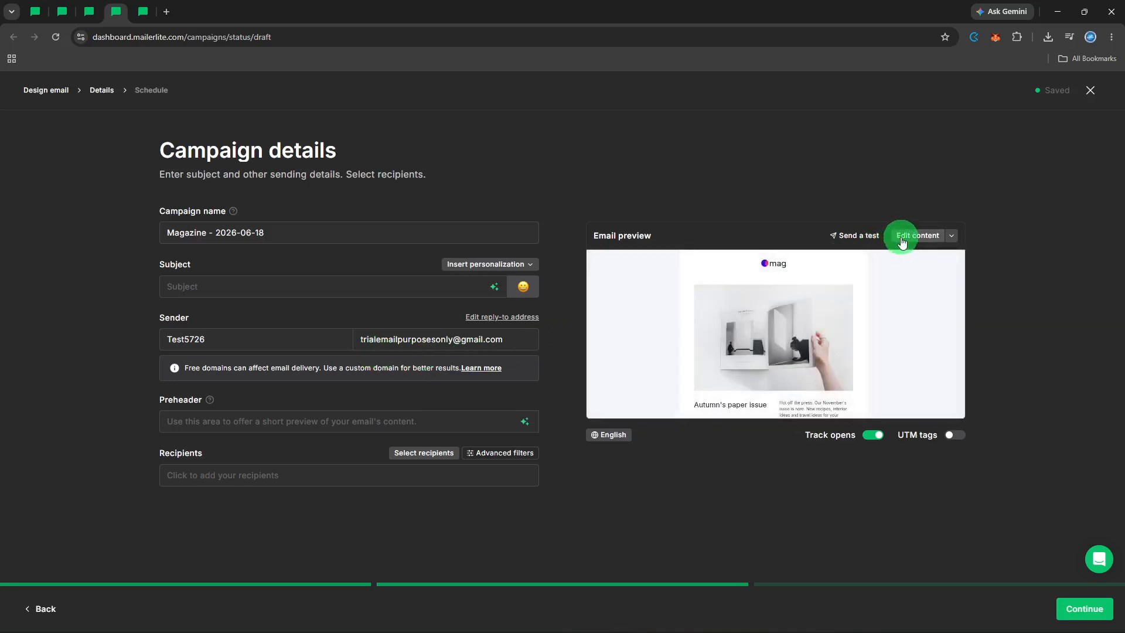
{"action": "left_click", "coordinate": [902, 240]}
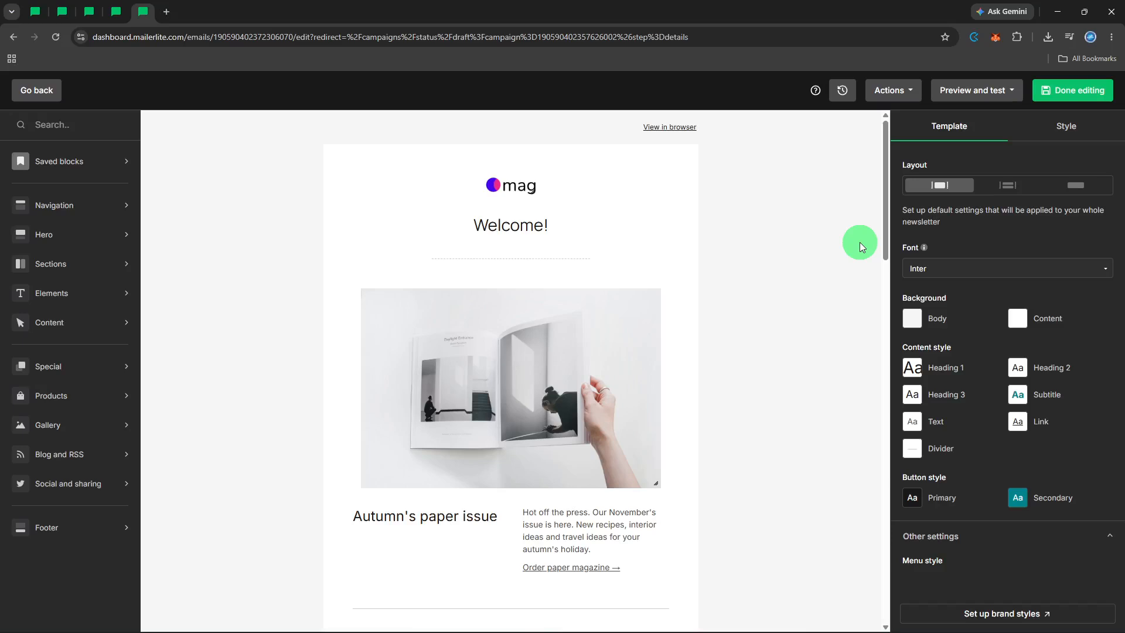
Insert a Title element directly above the canal photo of the "Autumn travels" section.
{"action": "scroll", "coordinate": [859, 241], "scroll_direction": "down", "scroll_amount": 6}
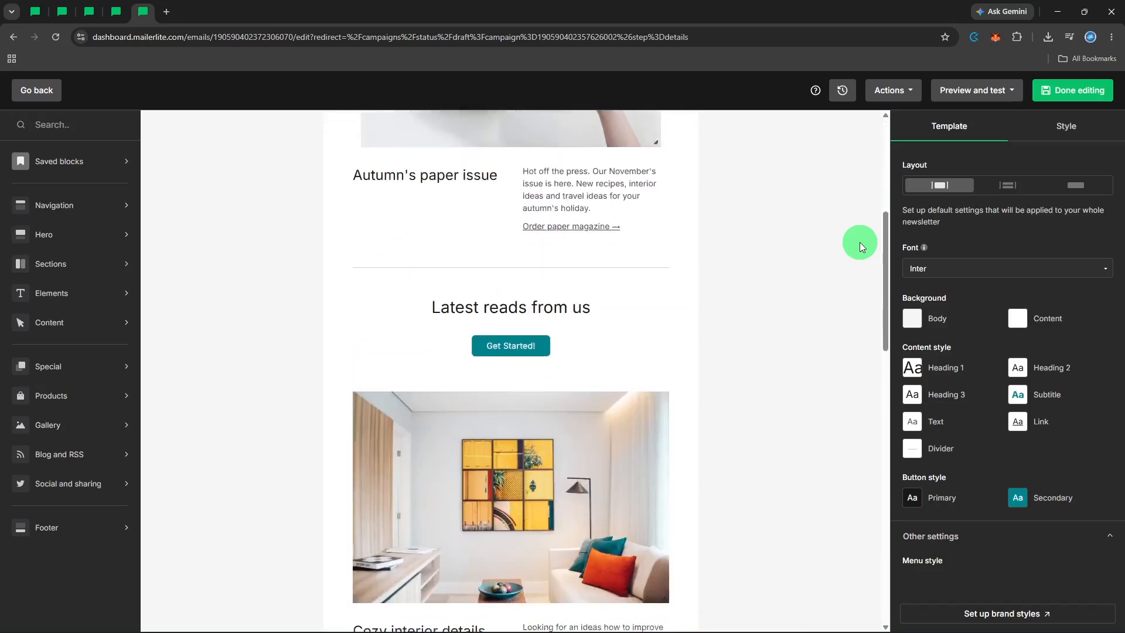
{"action": "scroll", "coordinate": [860, 242], "scroll_direction": "down", "scroll_amount": 9}
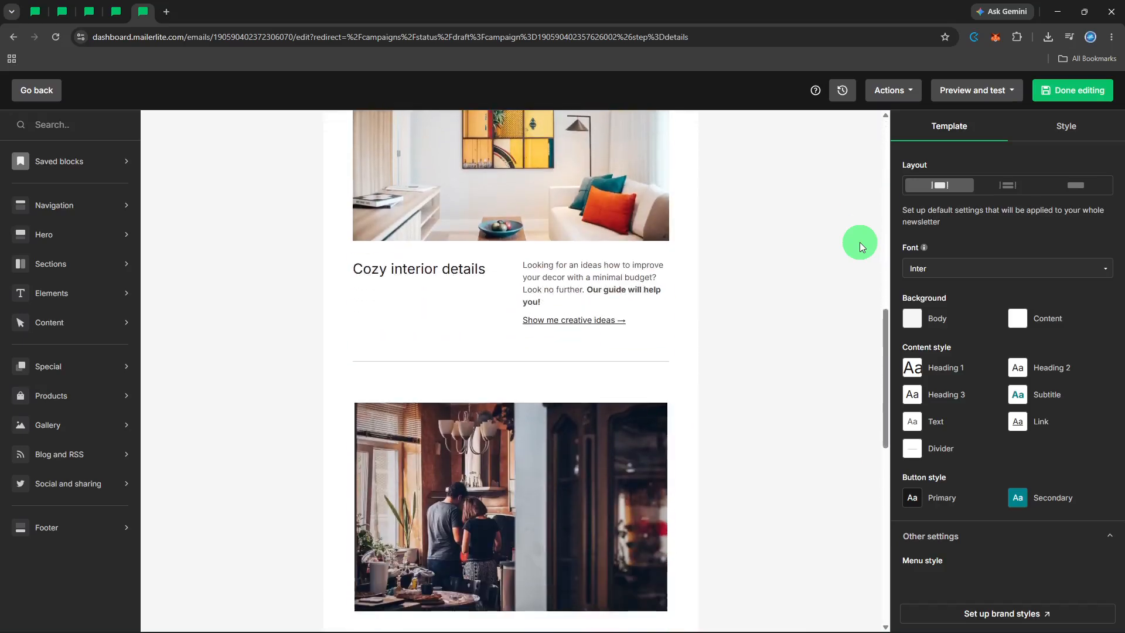
{"action": "scroll", "coordinate": [860, 242], "scroll_direction": "down", "scroll_amount": 5}
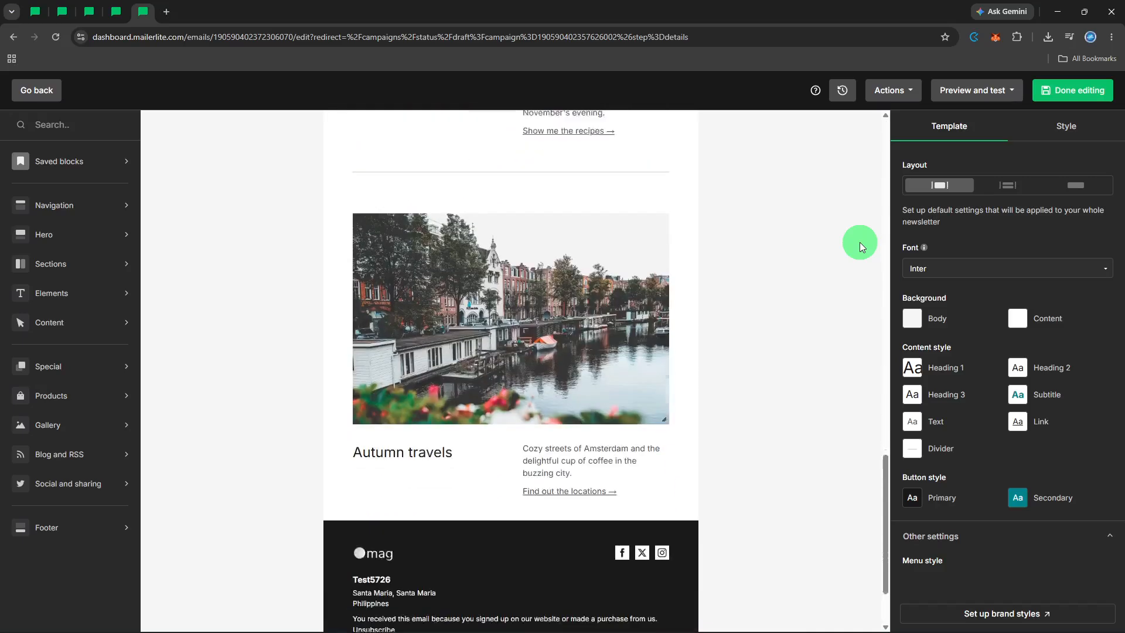
{"action": "scroll", "coordinate": [860, 241], "scroll_direction": "up", "scroll_amount": 3}
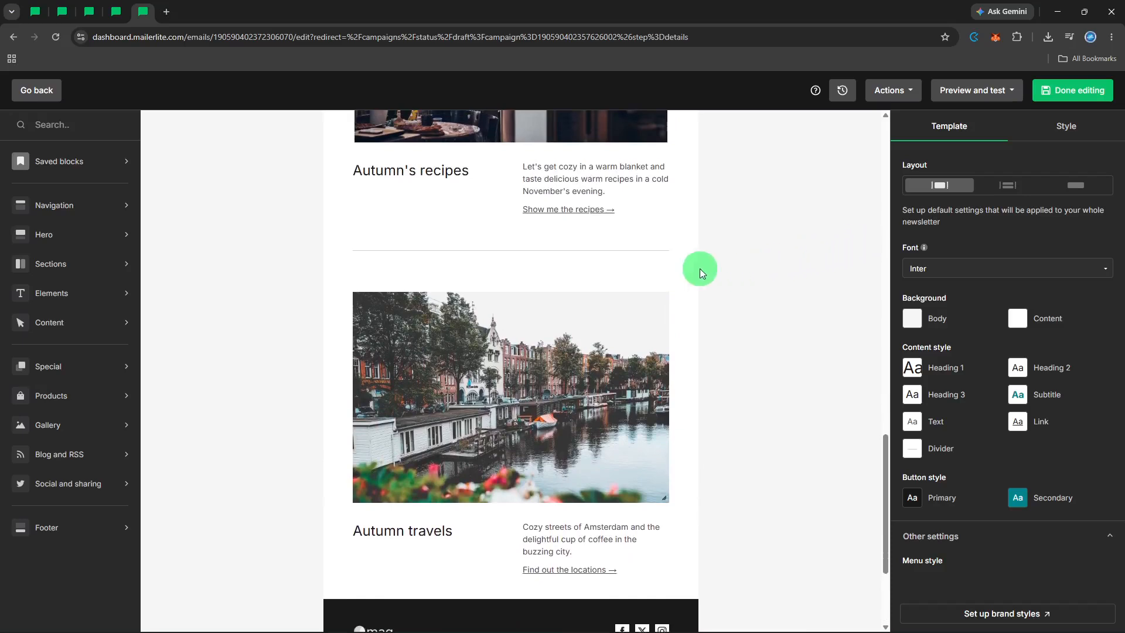
{"action": "mouse_move", "coordinate": [666, 268]}
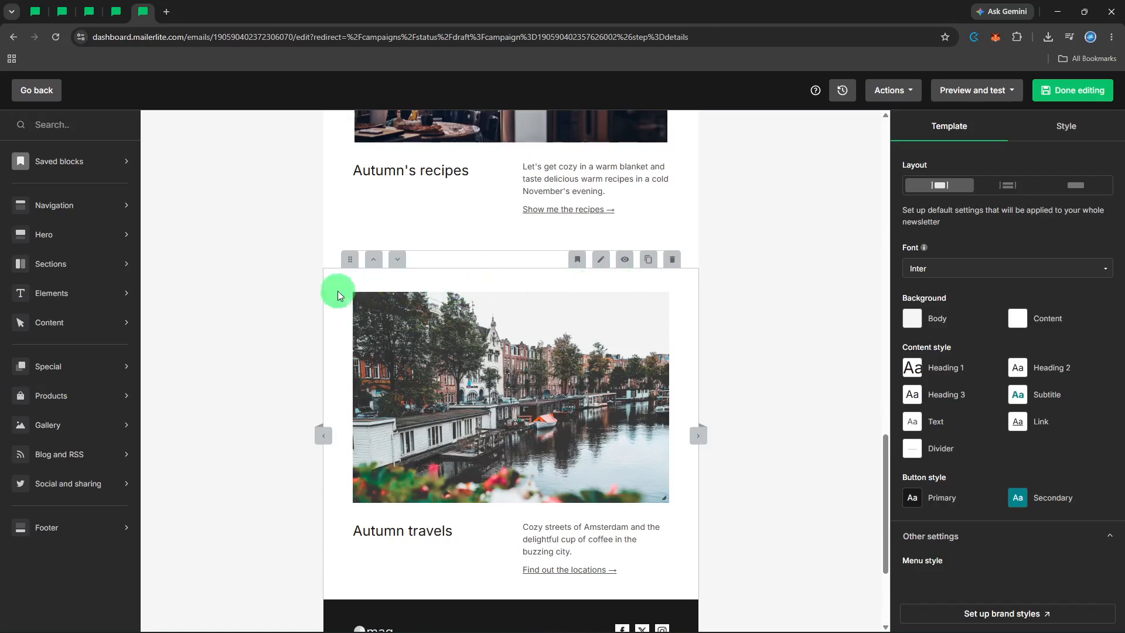
{"action": "left_click", "coordinate": [64, 294]}
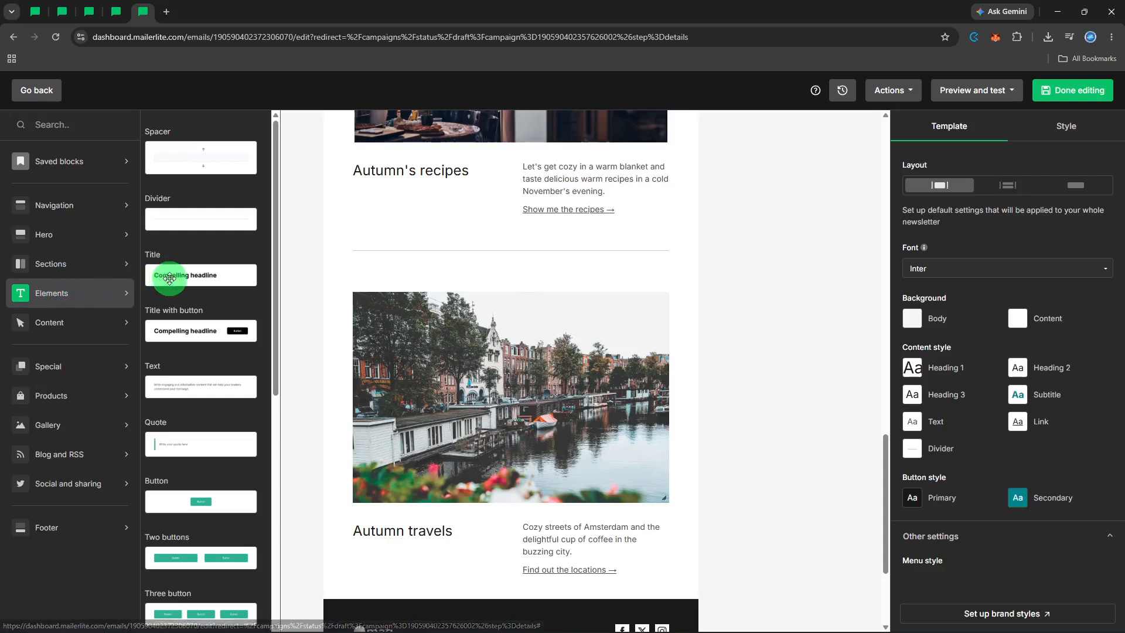
{"action": "left_click_drag", "start_coordinate": [170, 278], "coordinate": [426, 299]}
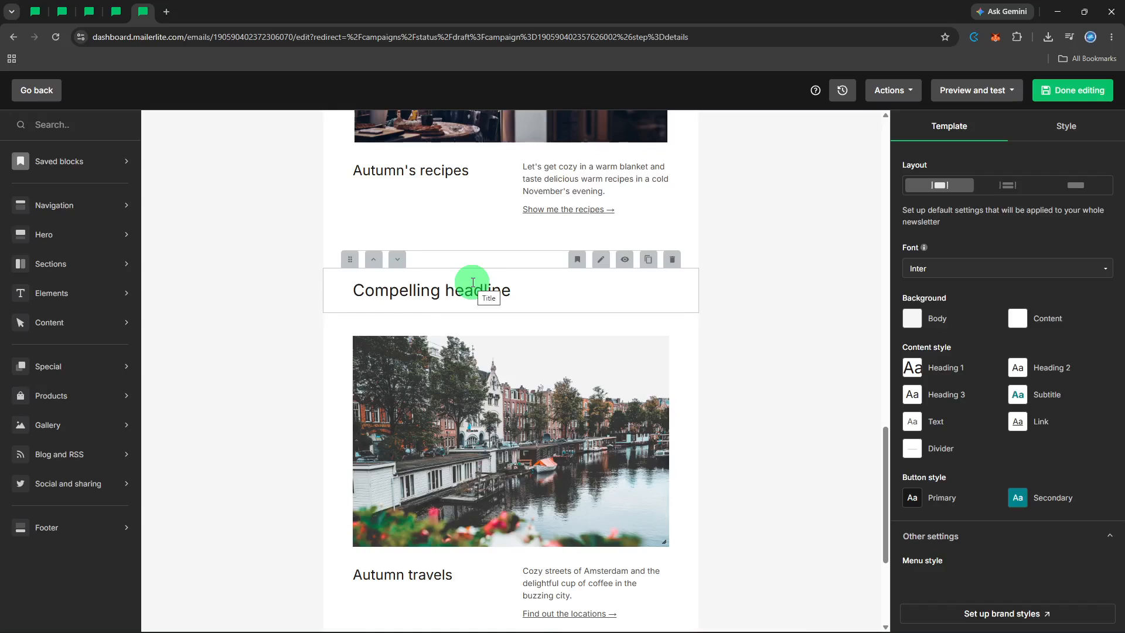
Replace the placeholder text of the new title block with "Travels".
{"action": "left_click", "coordinate": [473, 283]}
{"action": "double_click", "coordinate": [473, 282]}
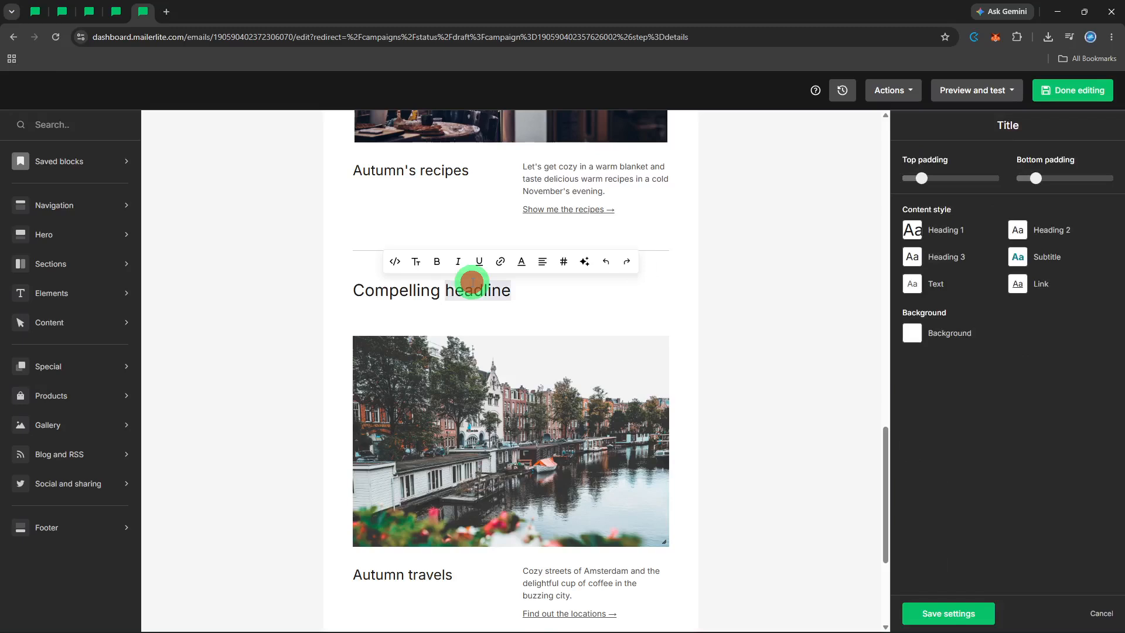
{"action": "left_click", "coordinate": [473, 282]}
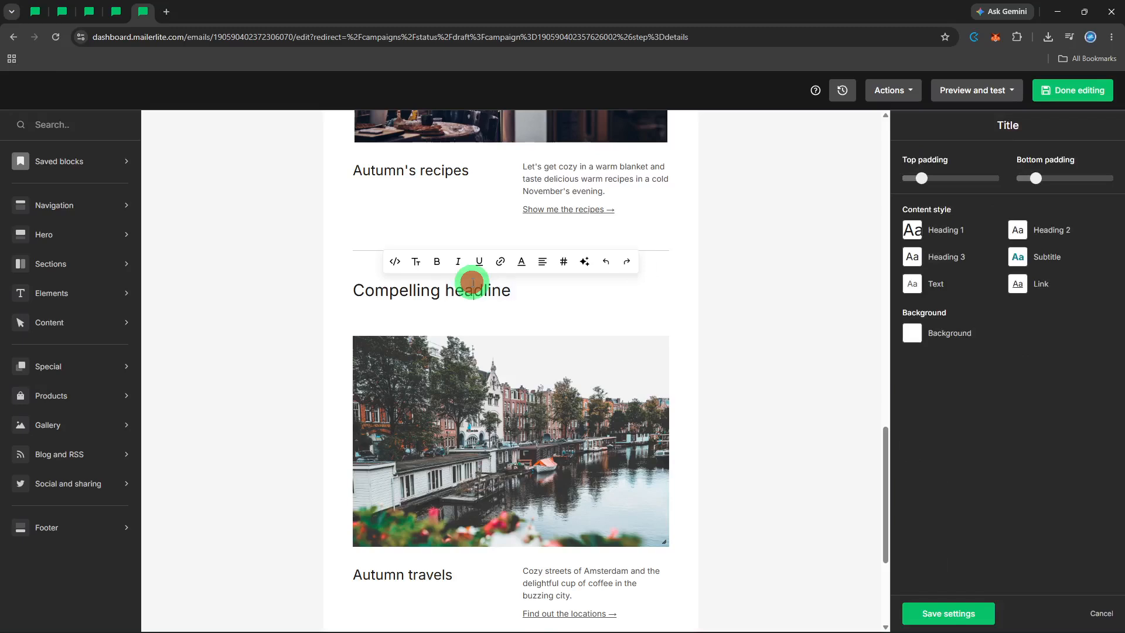
{"action": "triple_click", "coordinate": [474, 283]}
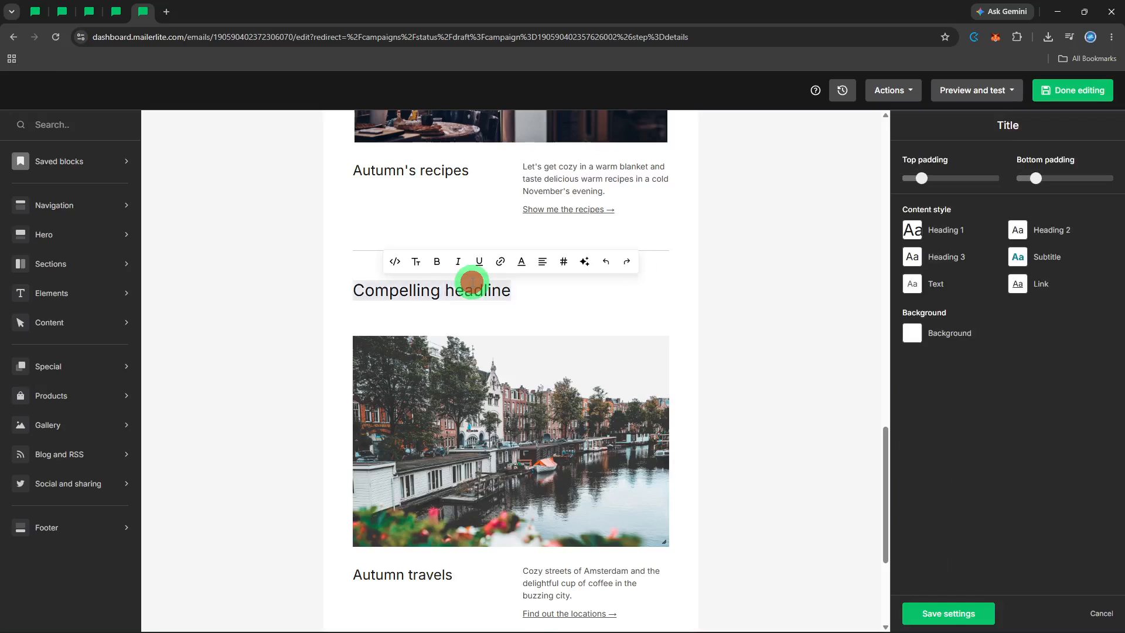
{"action": "key", "text": "BackSpace"}
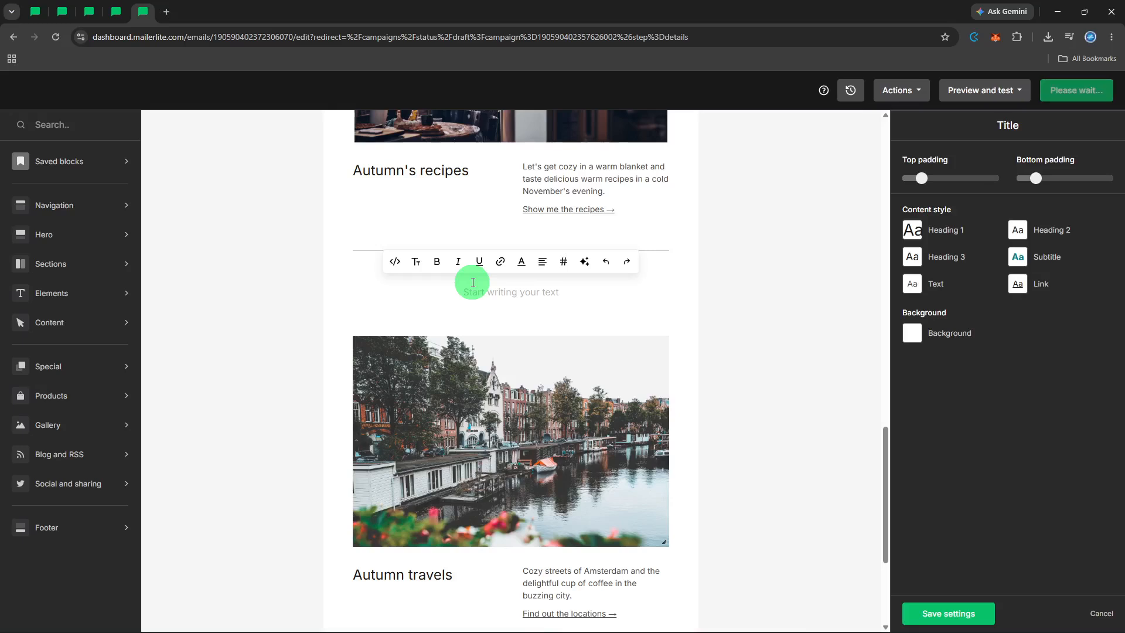
{"action": "type", "text": "Tra"}
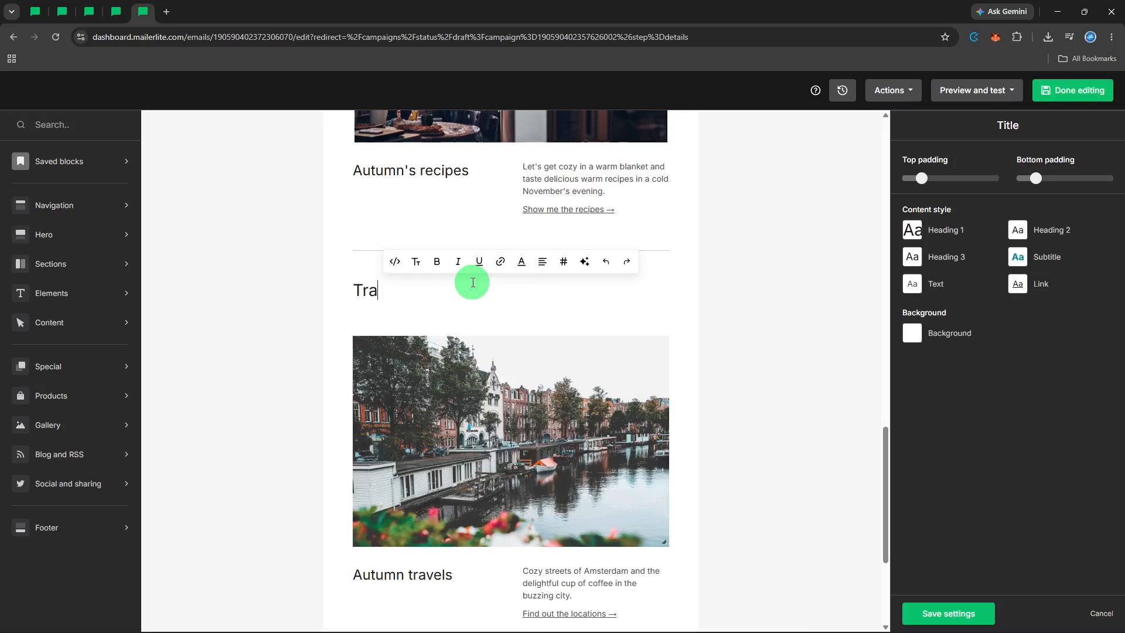
{"action": "type", "text": "vels"}
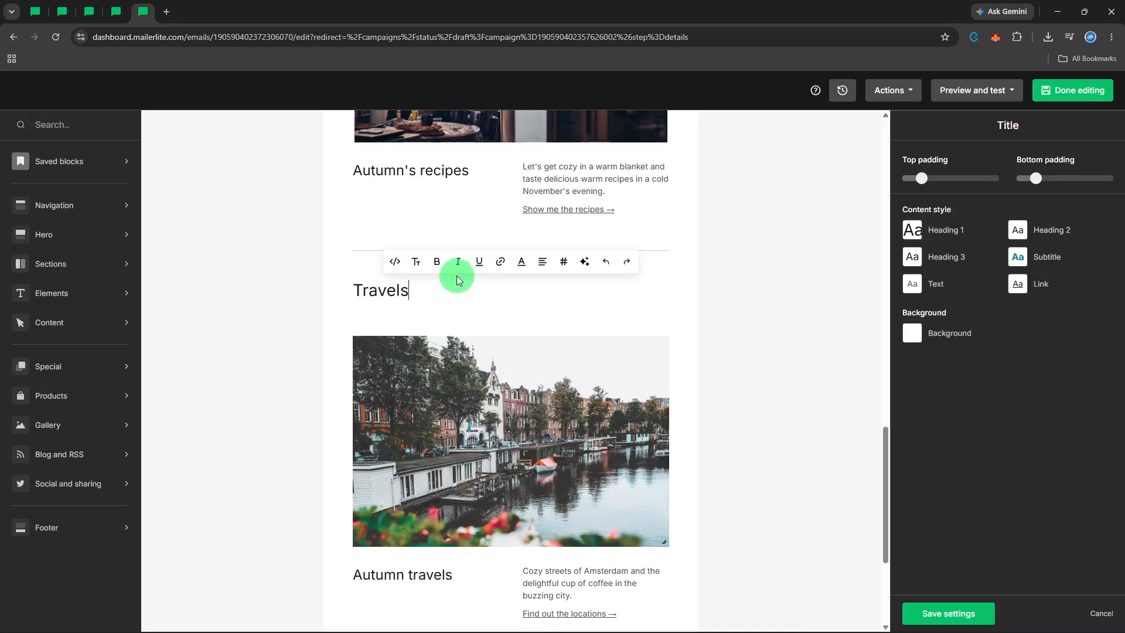
Make the "Travels" title bold and center it.
{"action": "left_click", "coordinate": [436, 262]}
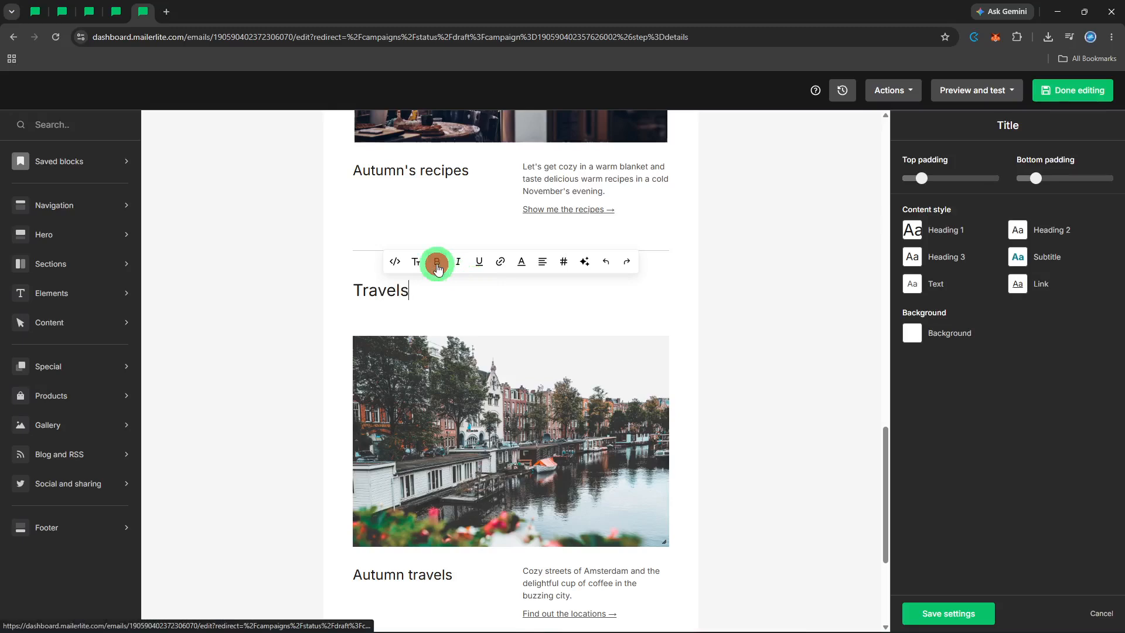
{"action": "double_click", "coordinate": [403, 284]}
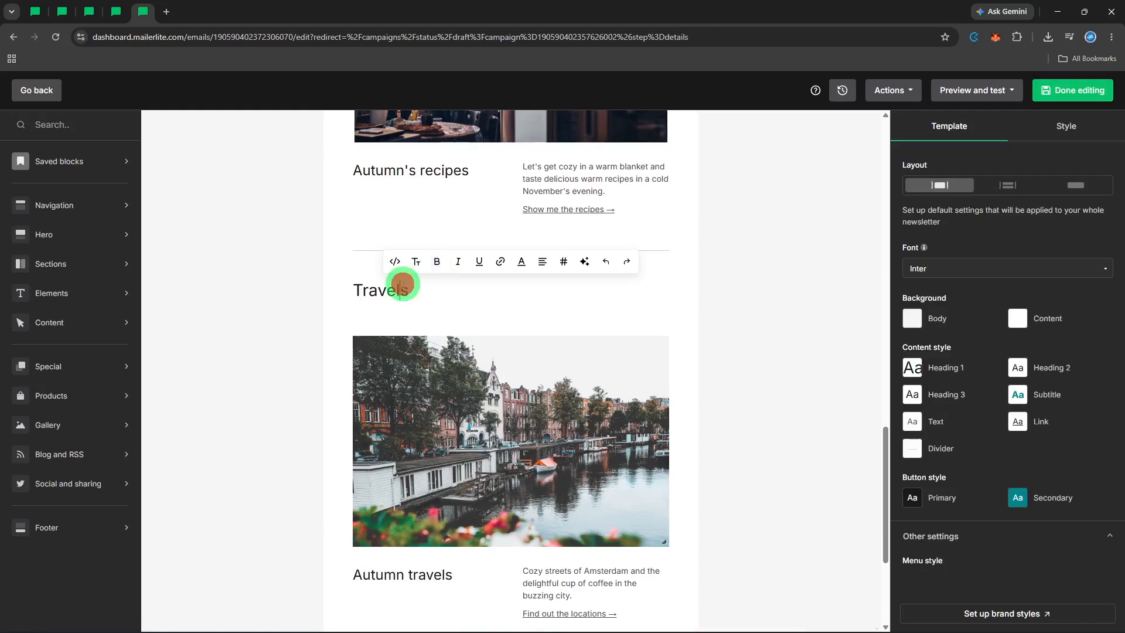
{"action": "left_click", "coordinate": [435, 263]}
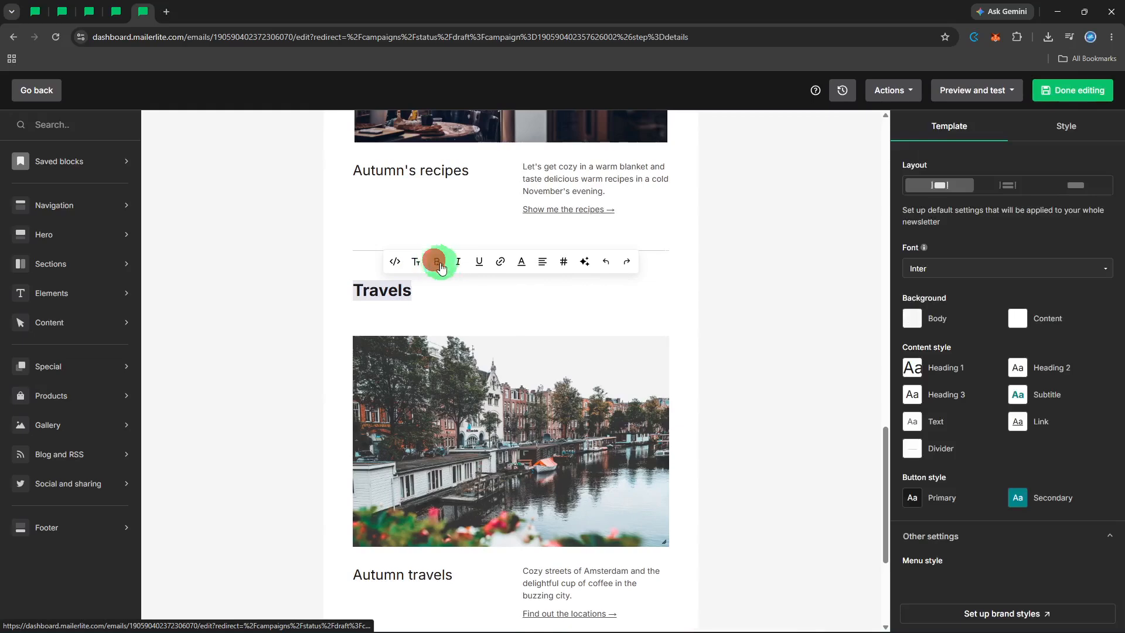
{"action": "left_click", "coordinate": [538, 264]}
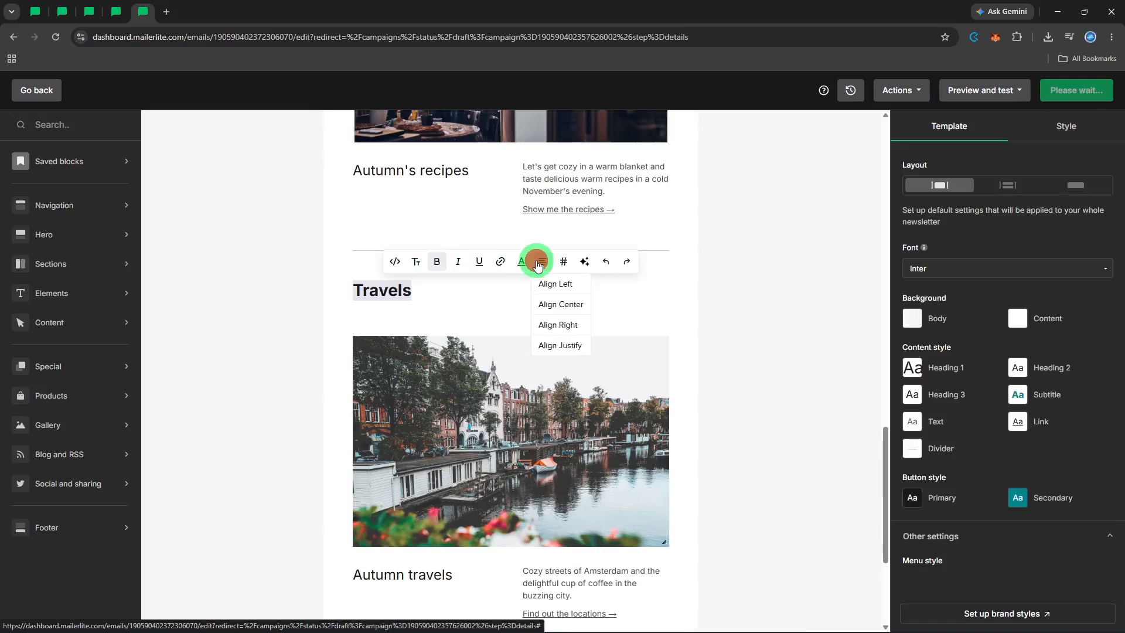
{"action": "left_click", "coordinate": [561, 305]}
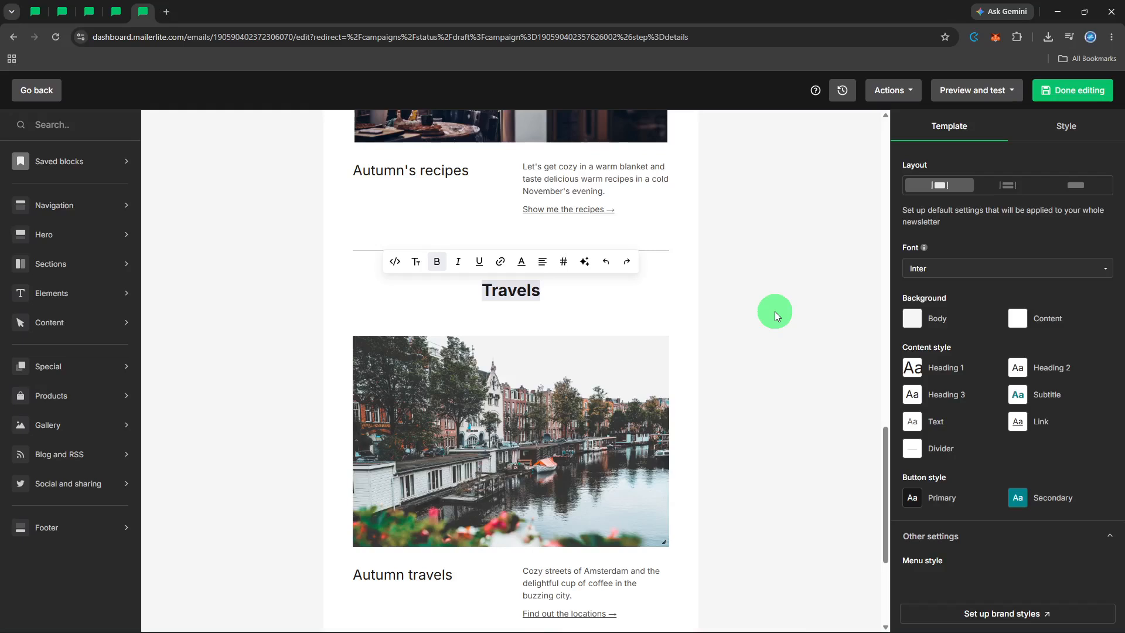
Switch the newsletter's layout to separate cards and slightly reduce the card spacing.
{"action": "left_click", "coordinate": [966, 322]}
{"action": "left_click", "coordinate": [1007, 187]}
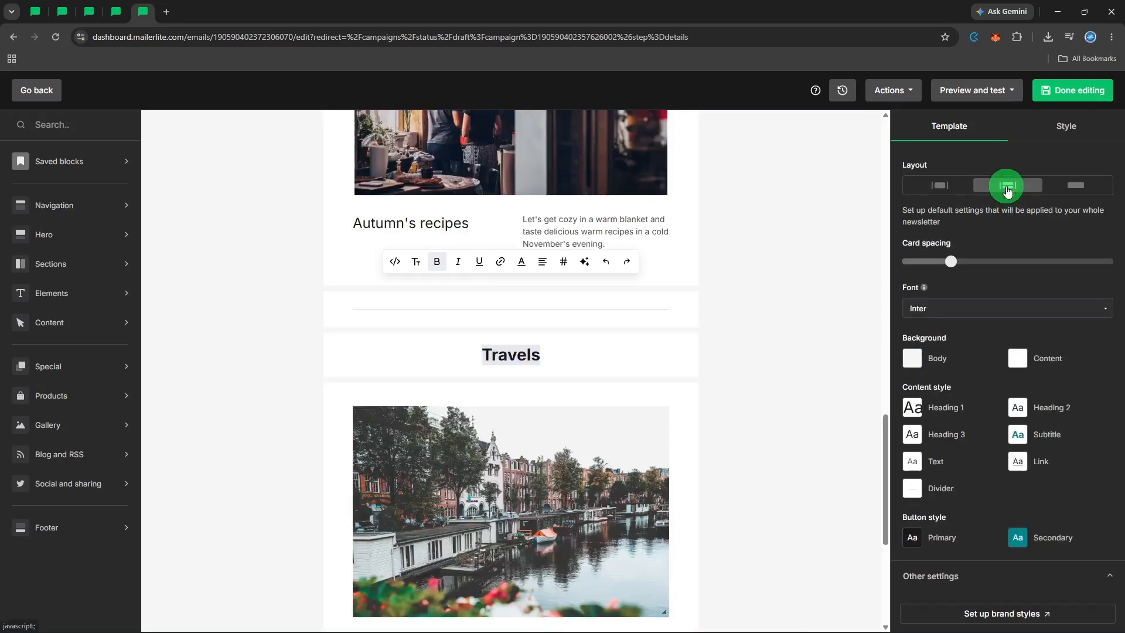
{"action": "mouse_move", "coordinate": [952, 262]}
{"action": "left_mouse_down"}
{"action": "mouse_move", "coordinate": [1000, 254]}
{"action": "mouse_move", "coordinate": [936, 264]}
{"action": "left_mouse_up"}
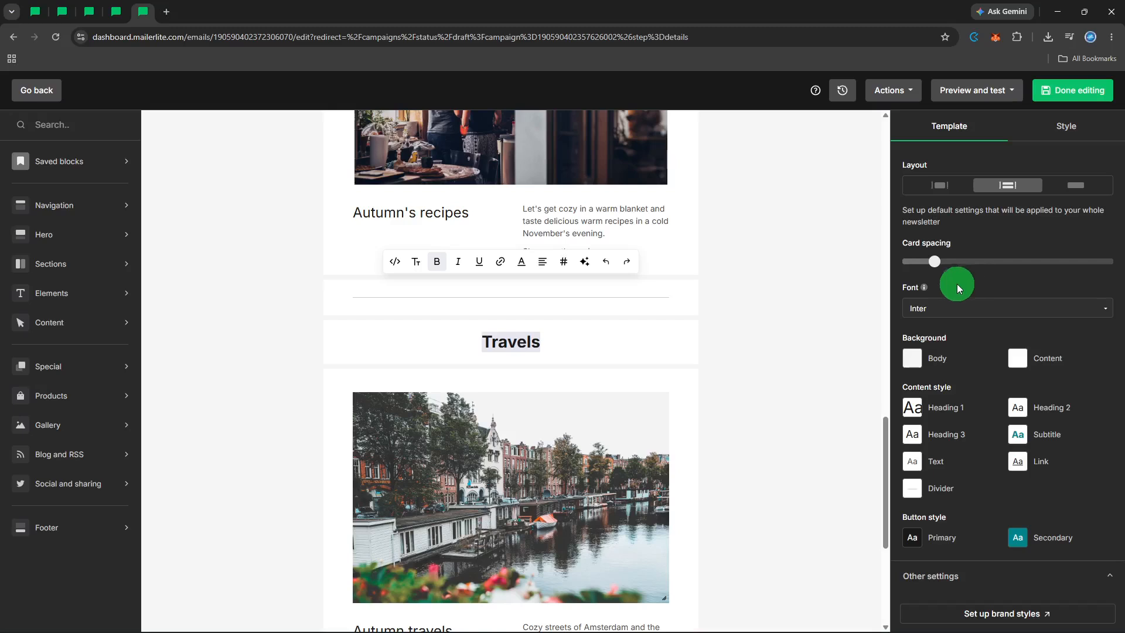
{"action": "left_click", "coordinate": [838, 307]}
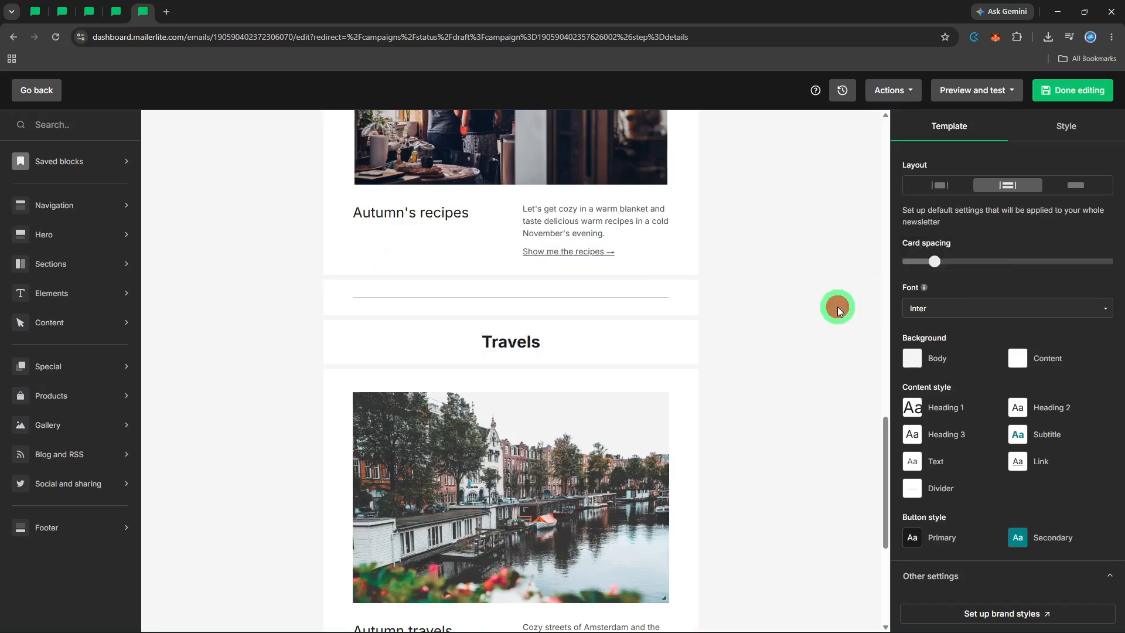
Review all newsletter sections from the welcome heading to the footer in the card layout.
{"action": "scroll", "coordinate": [839, 308], "scroll_direction": "up", "scroll_amount": 10}
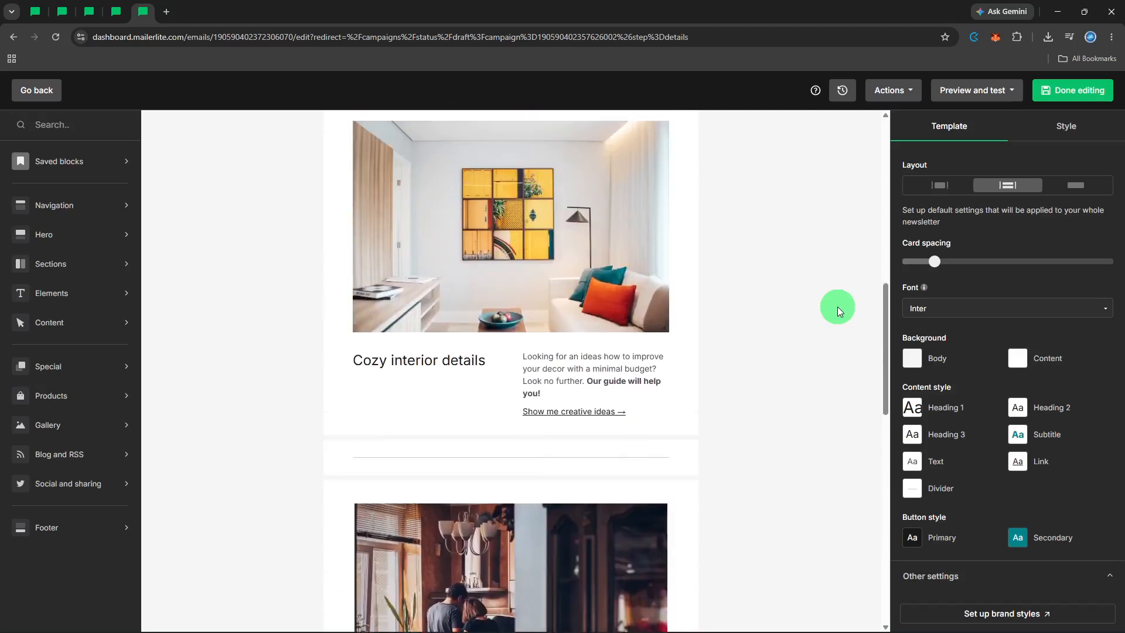
{"action": "scroll", "coordinate": [838, 306], "scroll_direction": "up", "scroll_amount": 10}
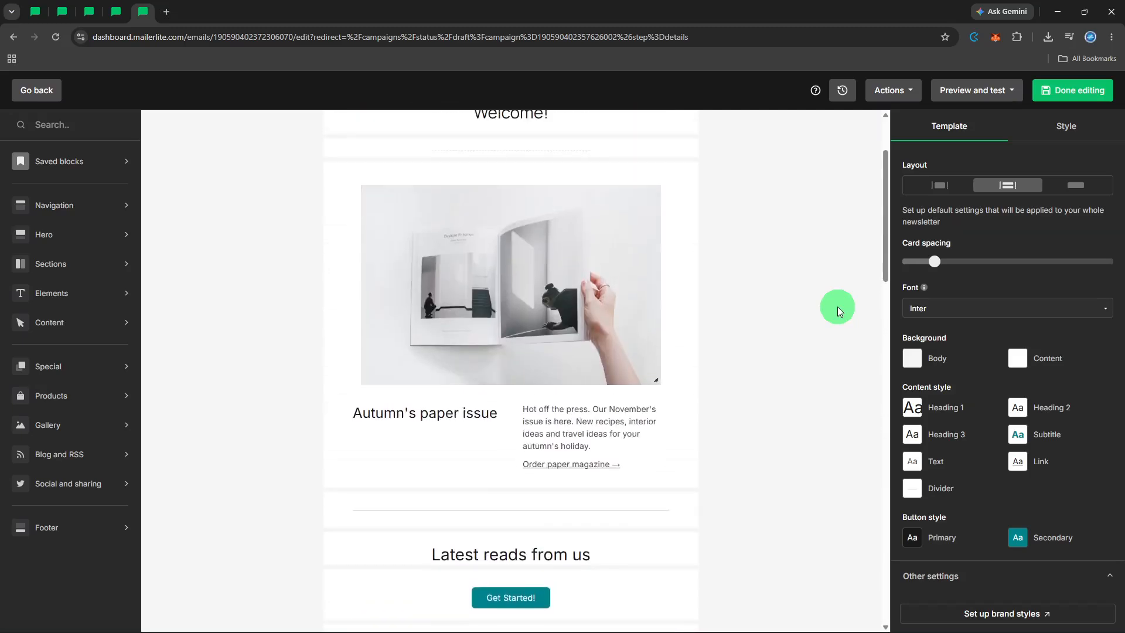
{"action": "scroll", "coordinate": [837, 306], "scroll_direction": "down", "scroll_amount": 8}
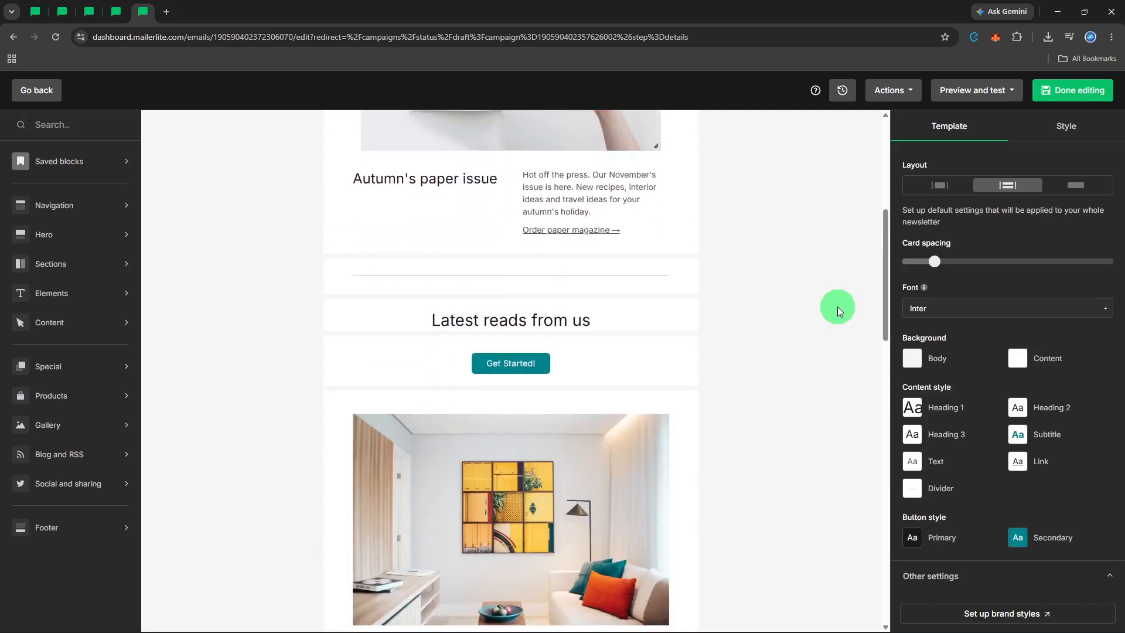
{"action": "scroll", "coordinate": [838, 307], "scroll_direction": "down", "scroll_amount": 8}
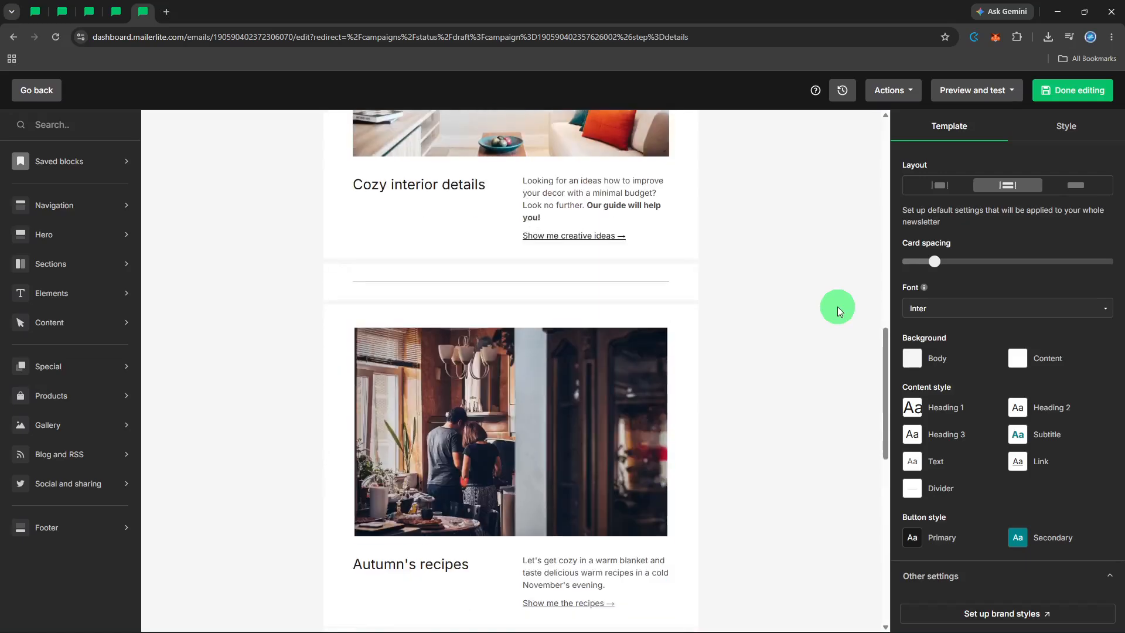
{"action": "scroll", "coordinate": [838, 306], "scroll_direction": "down", "scroll_amount": 9}
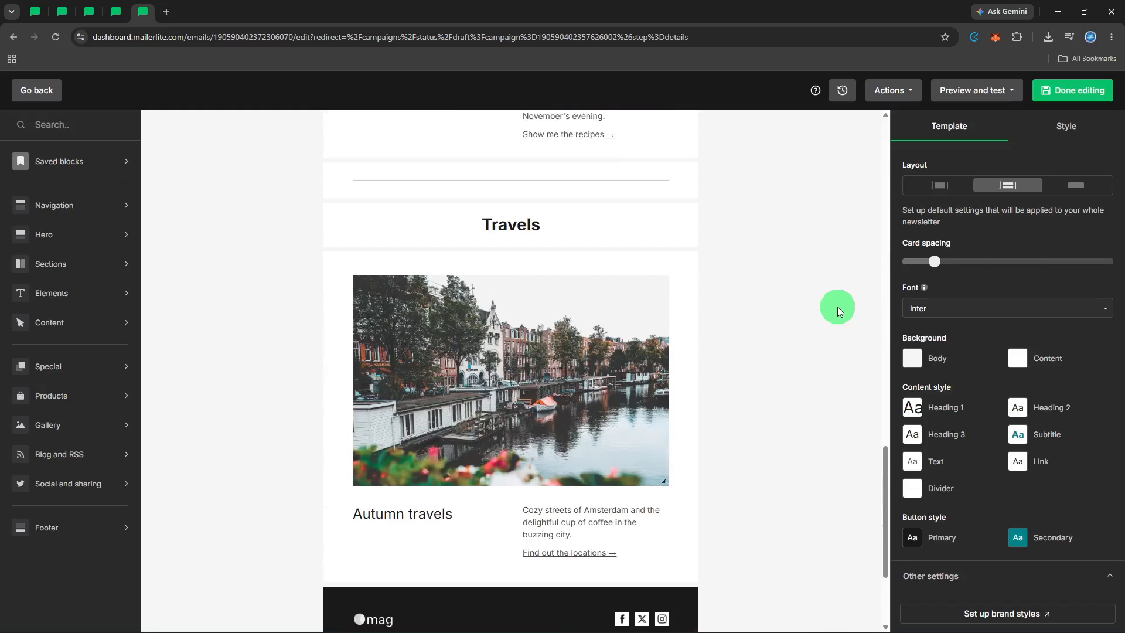
{"action": "scroll", "coordinate": [838, 307], "scroll_direction": "up", "scroll_amount": 8}
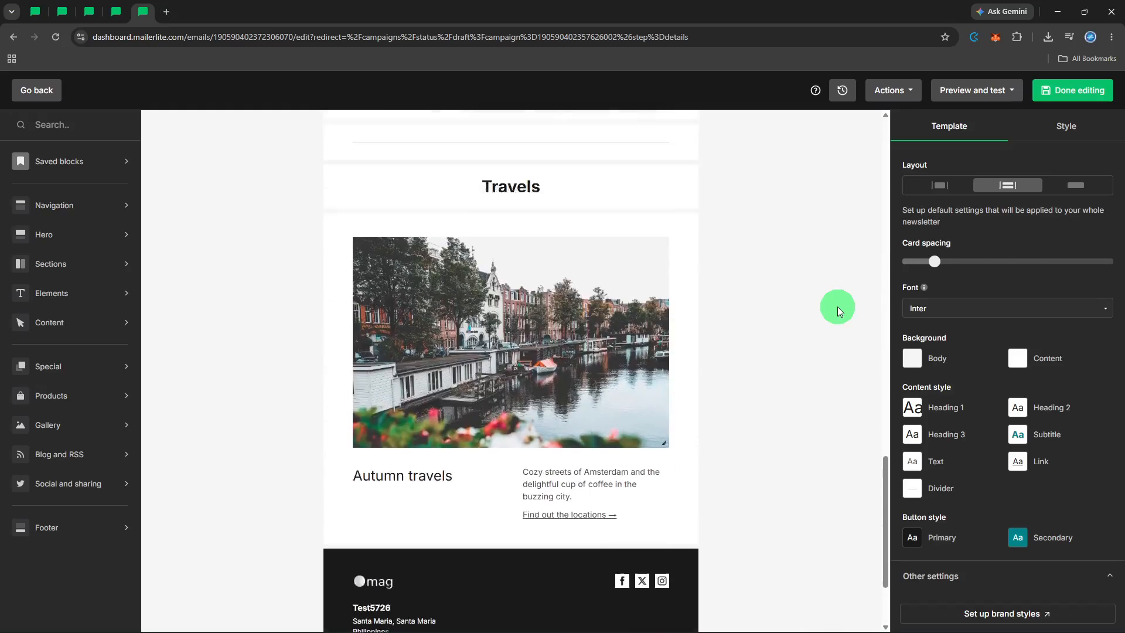
{"action": "scroll", "coordinate": [838, 307], "scroll_direction": "up", "scroll_amount": 8}
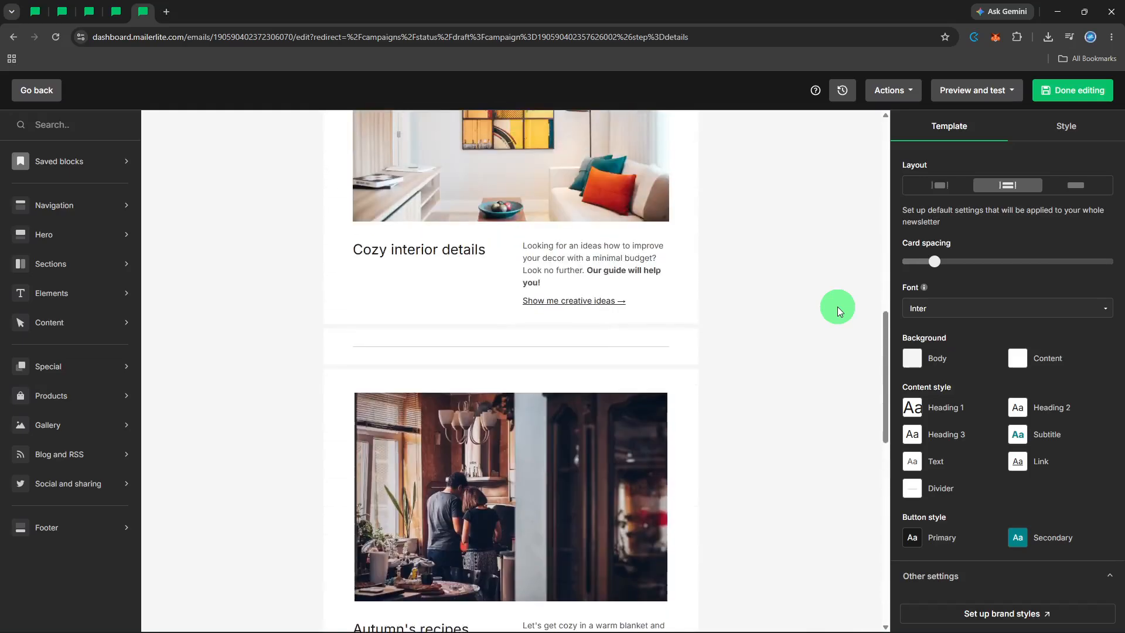
{"action": "scroll", "coordinate": [838, 307], "scroll_direction": "up", "scroll_amount": 9}
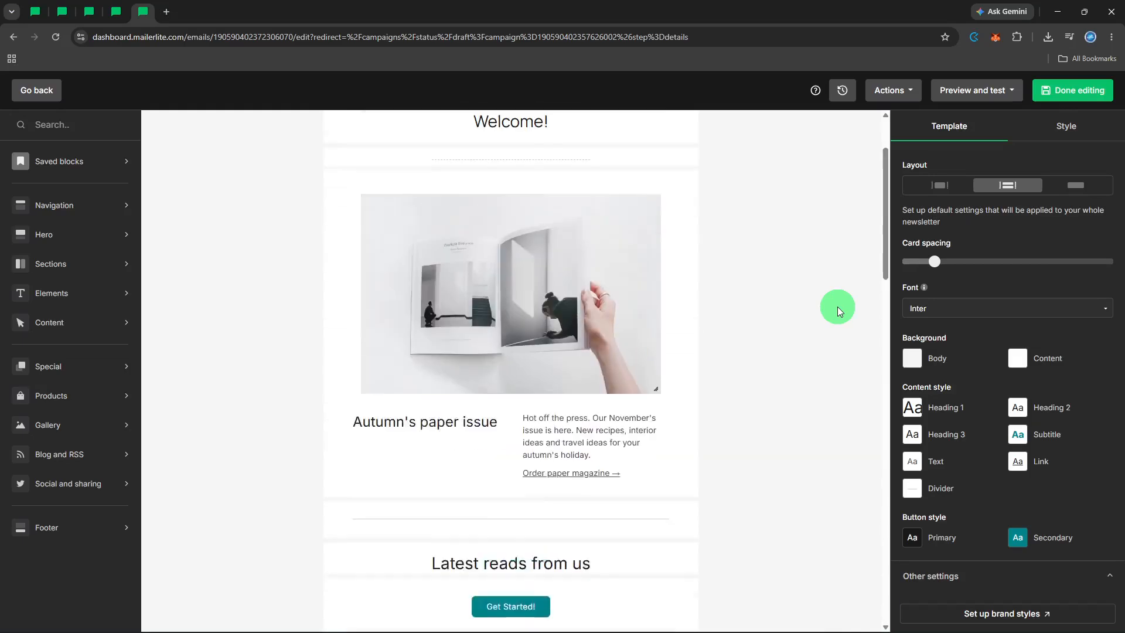